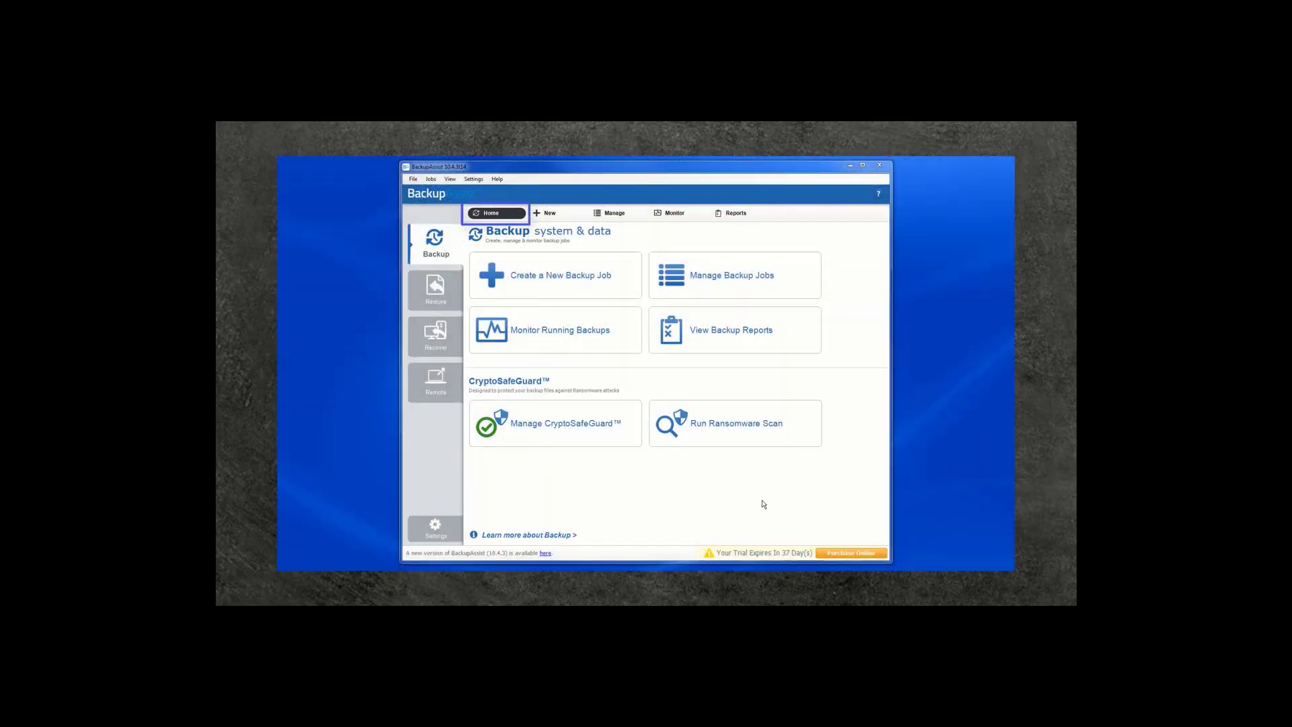
# Create a new Cloud Backup job that backs up Local Disk (C:)
pyautogui.click(506, 290)
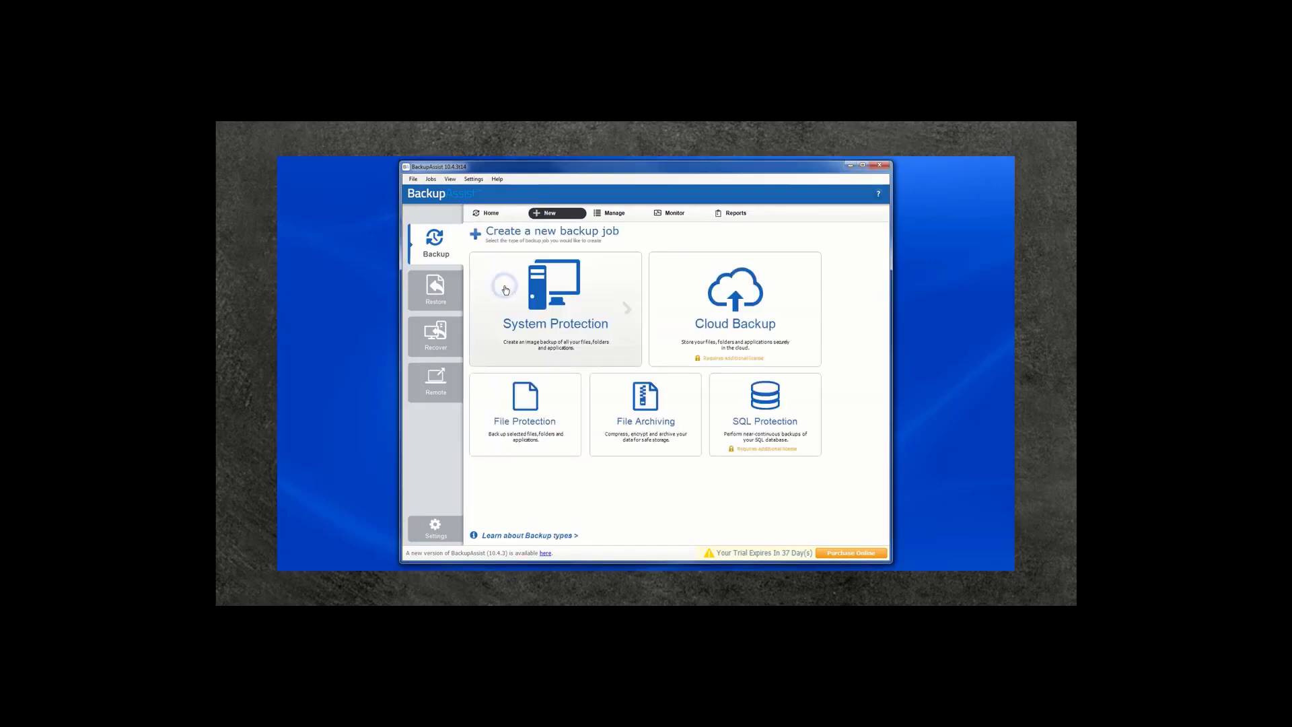
pyautogui.click(667, 296)
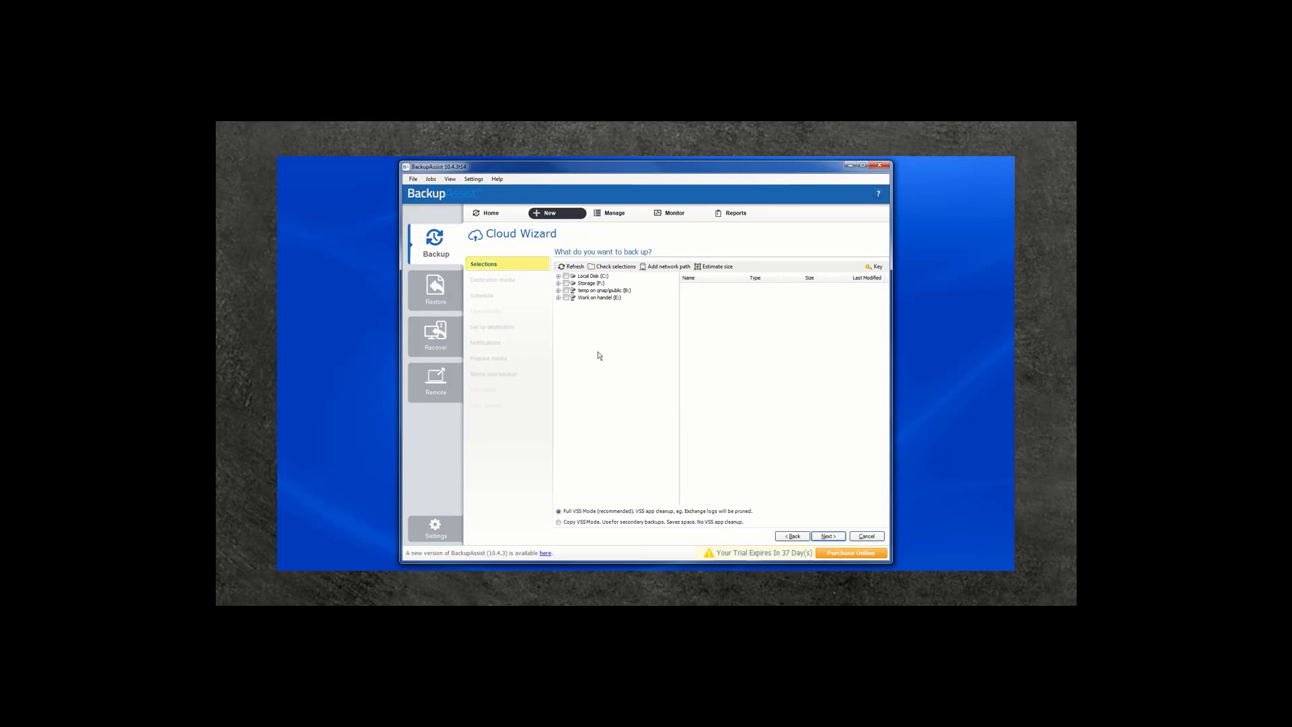
pyautogui.click(566, 276)
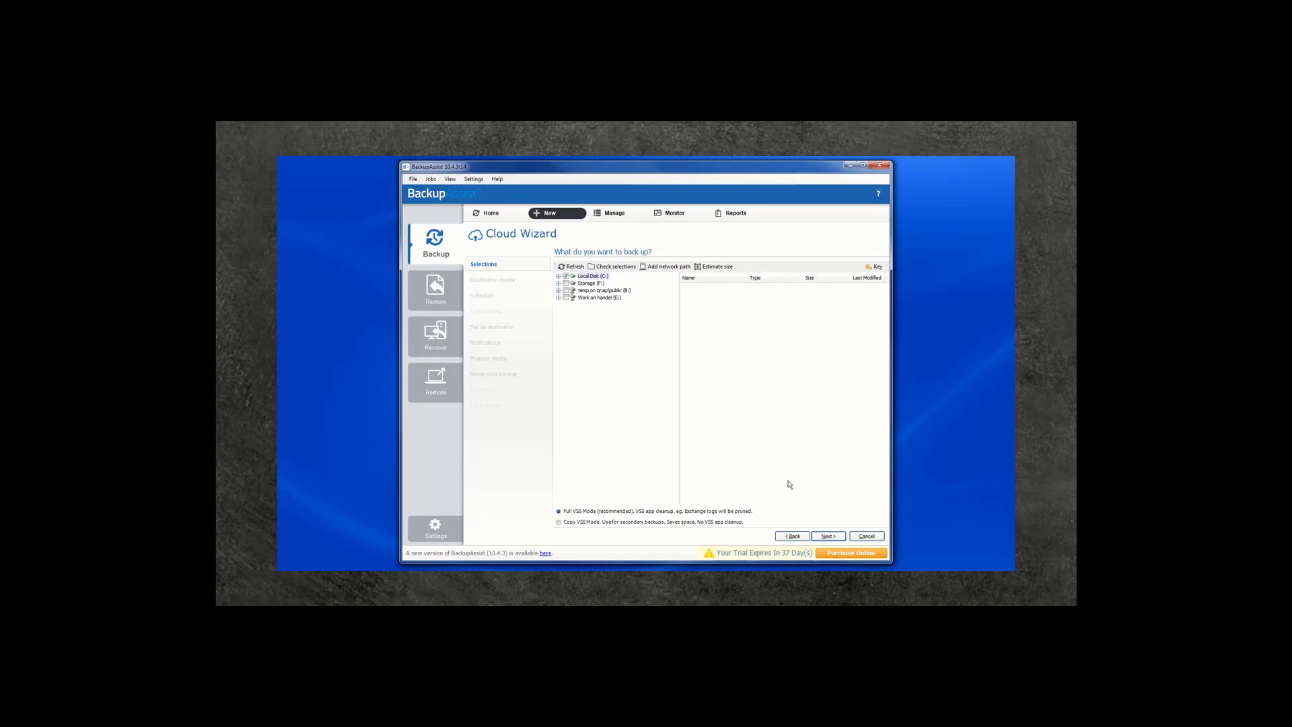
pyautogui.click(824, 537)
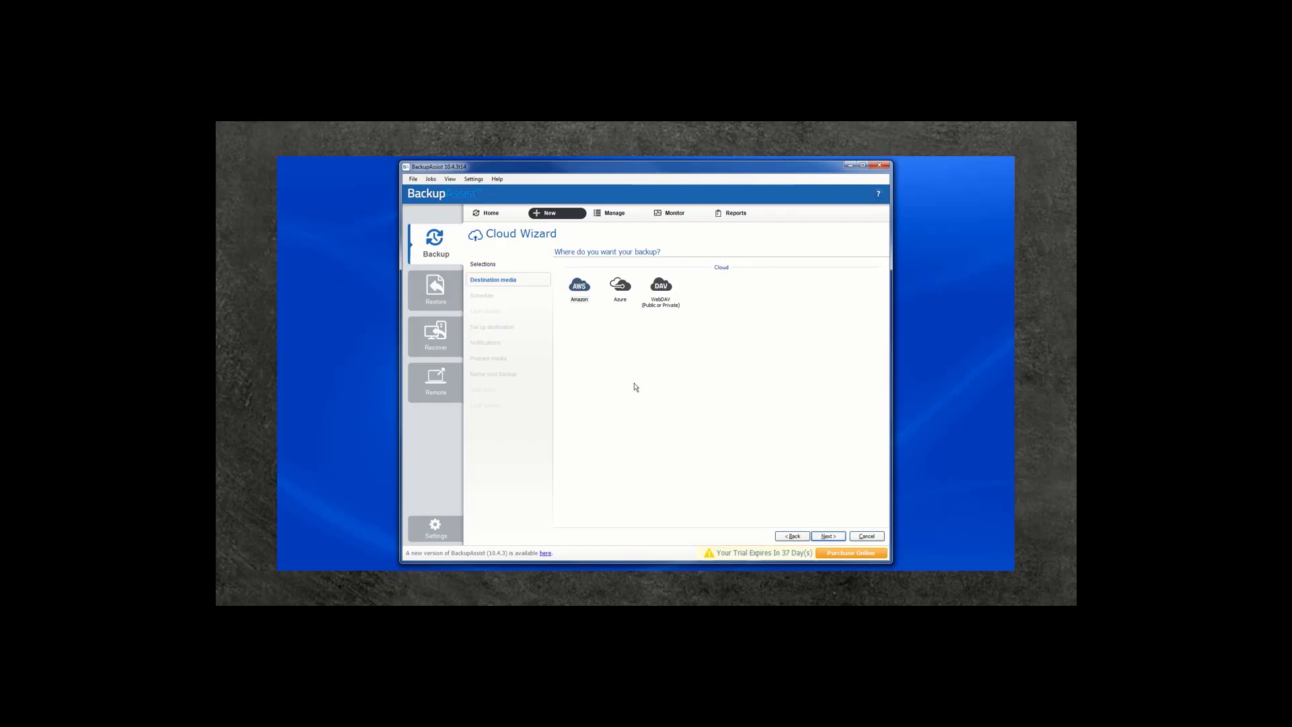
# Choose Azure as the destination and the Basic Monday–Friday 10:00 PM schedule
pyautogui.click(619, 290)
pyautogui.click(825, 536)
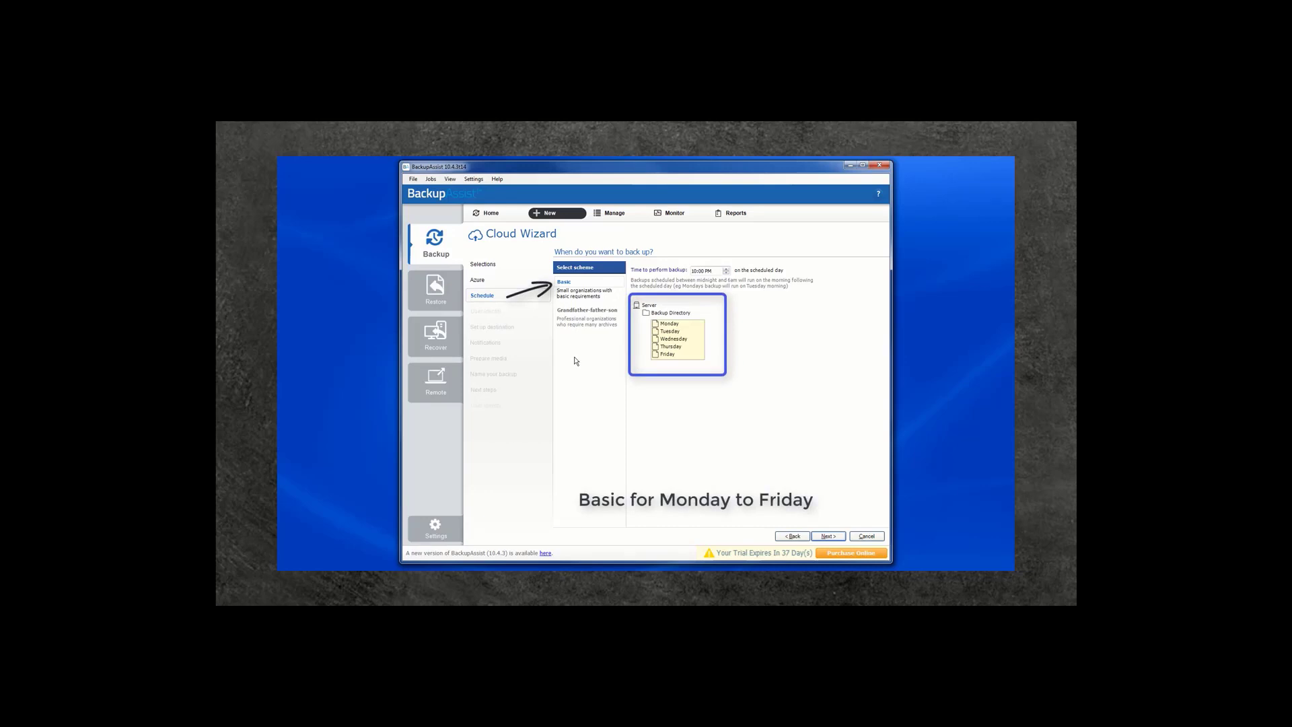
pyautogui.click(580, 312)
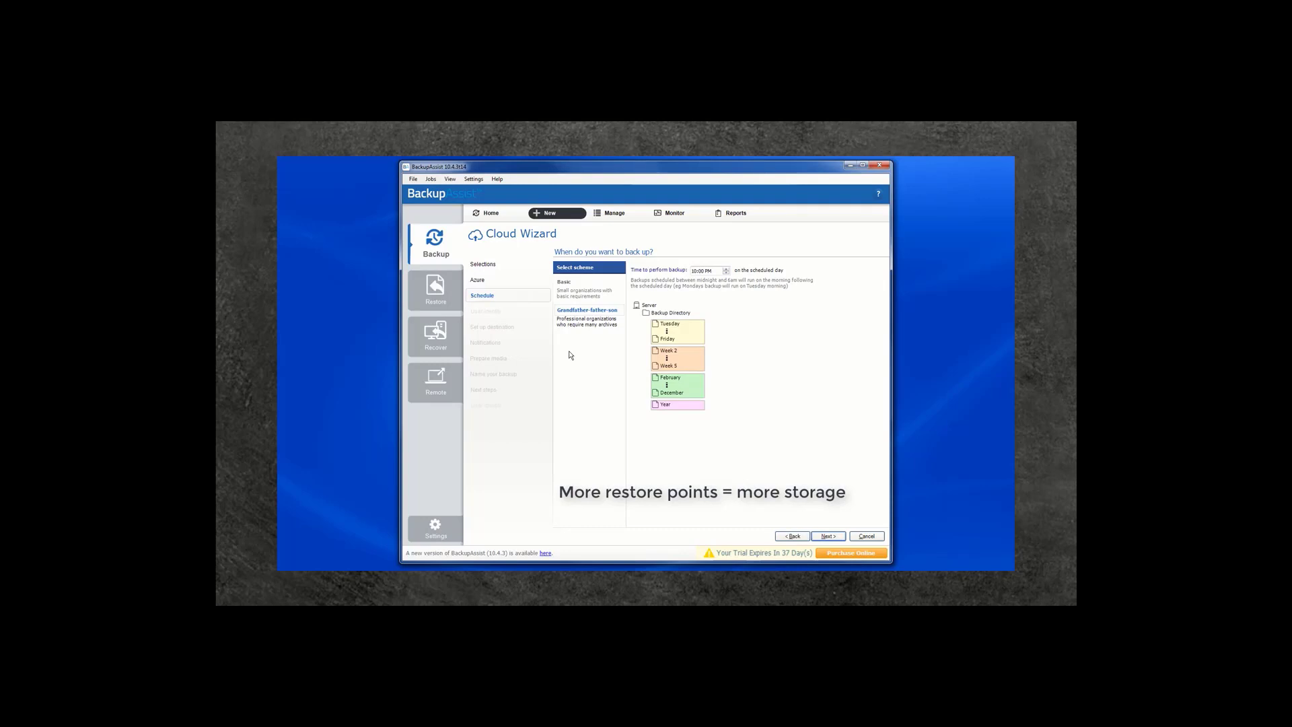
pyautogui.click(568, 282)
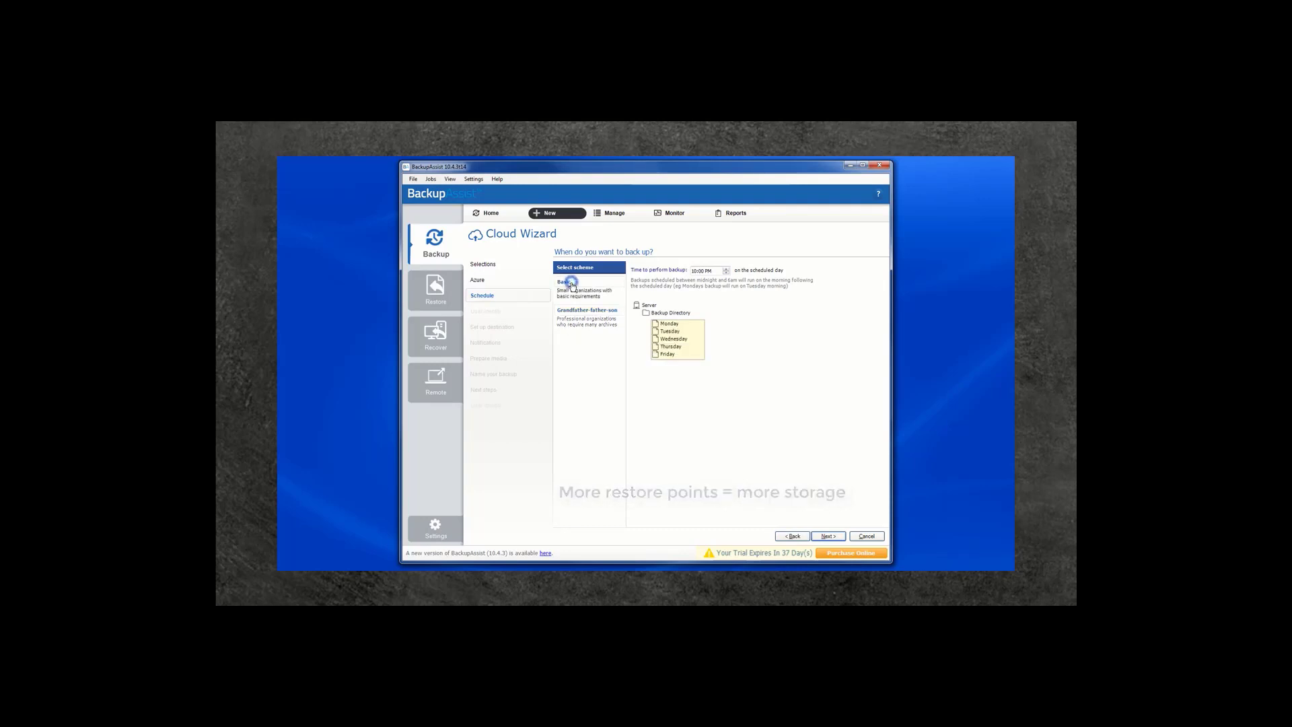
pyautogui.click(828, 536)
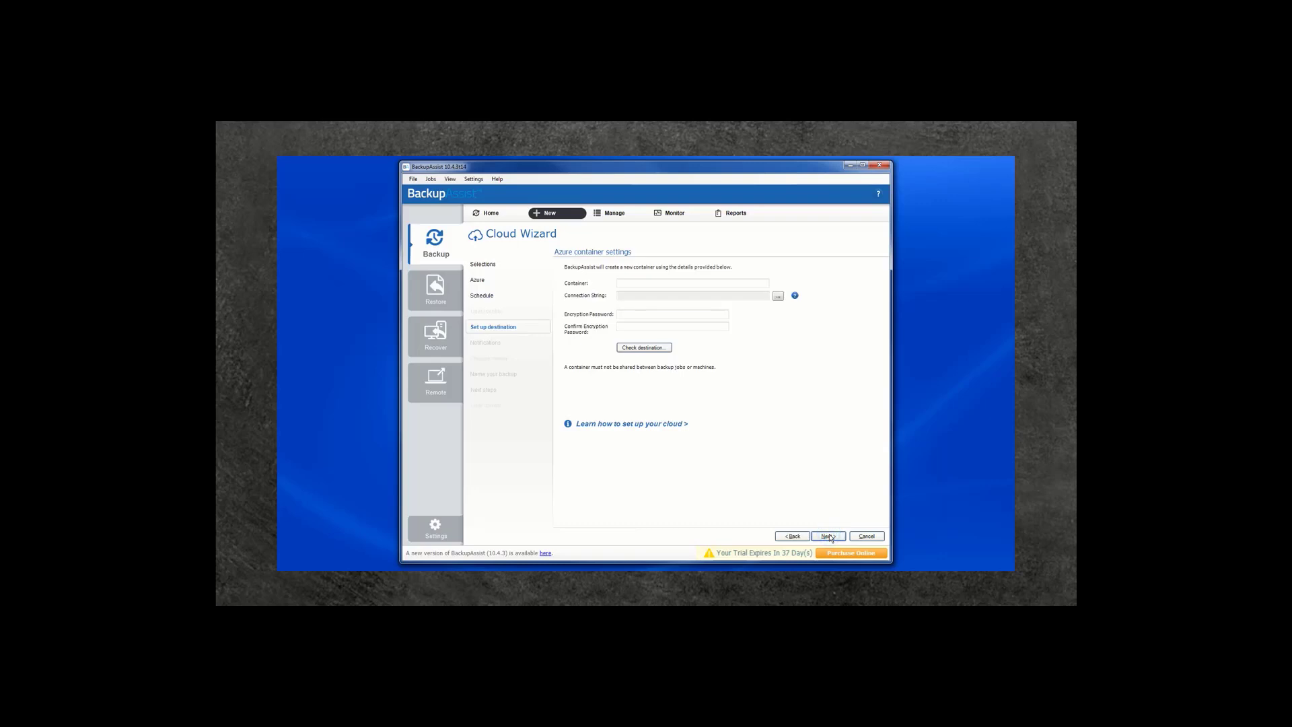
# Enter a container name, leaving the Connection String dialog cancelled and empty
pyautogui.click(634, 283)
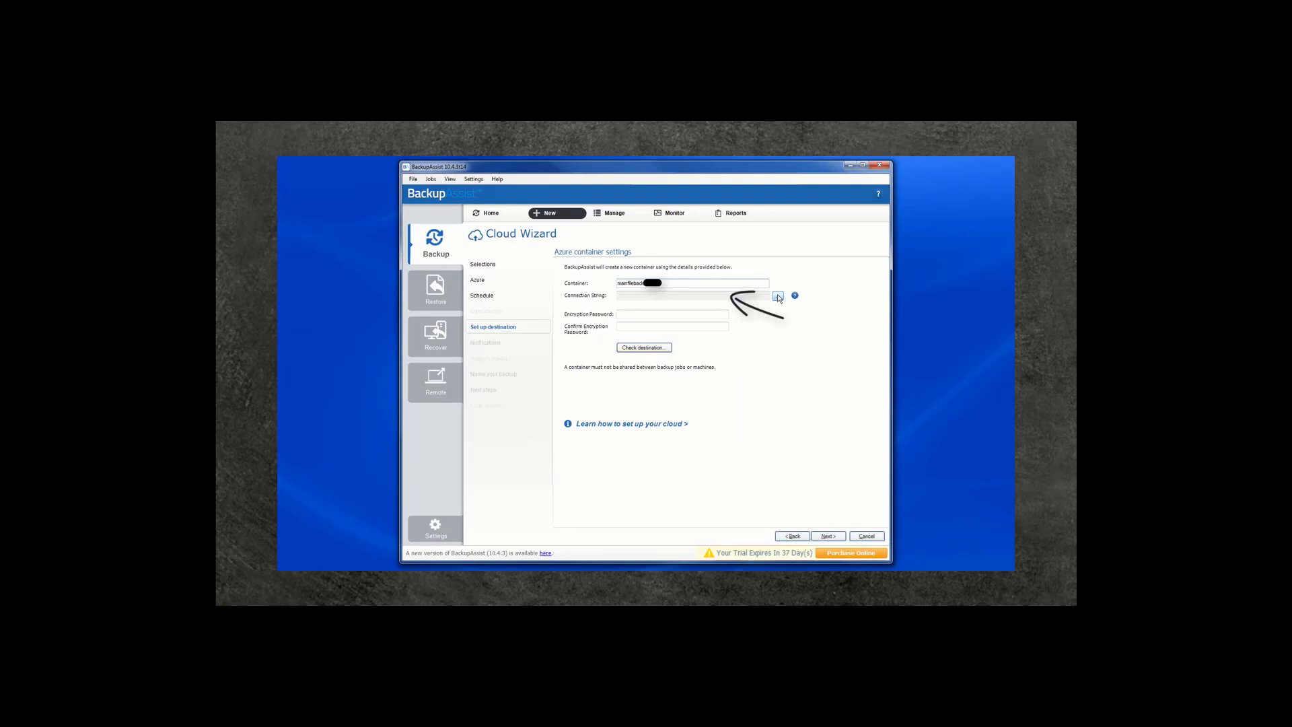
pyautogui.click(778, 296)
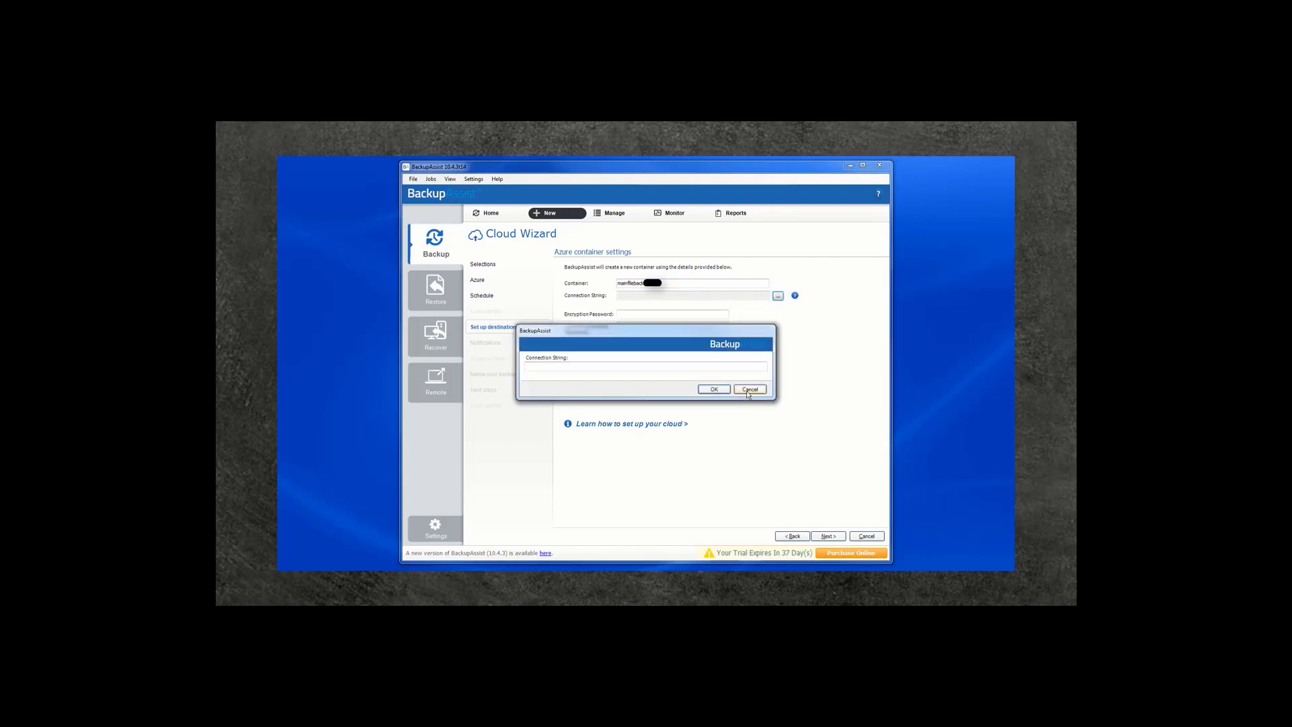
pyautogui.click(748, 389)
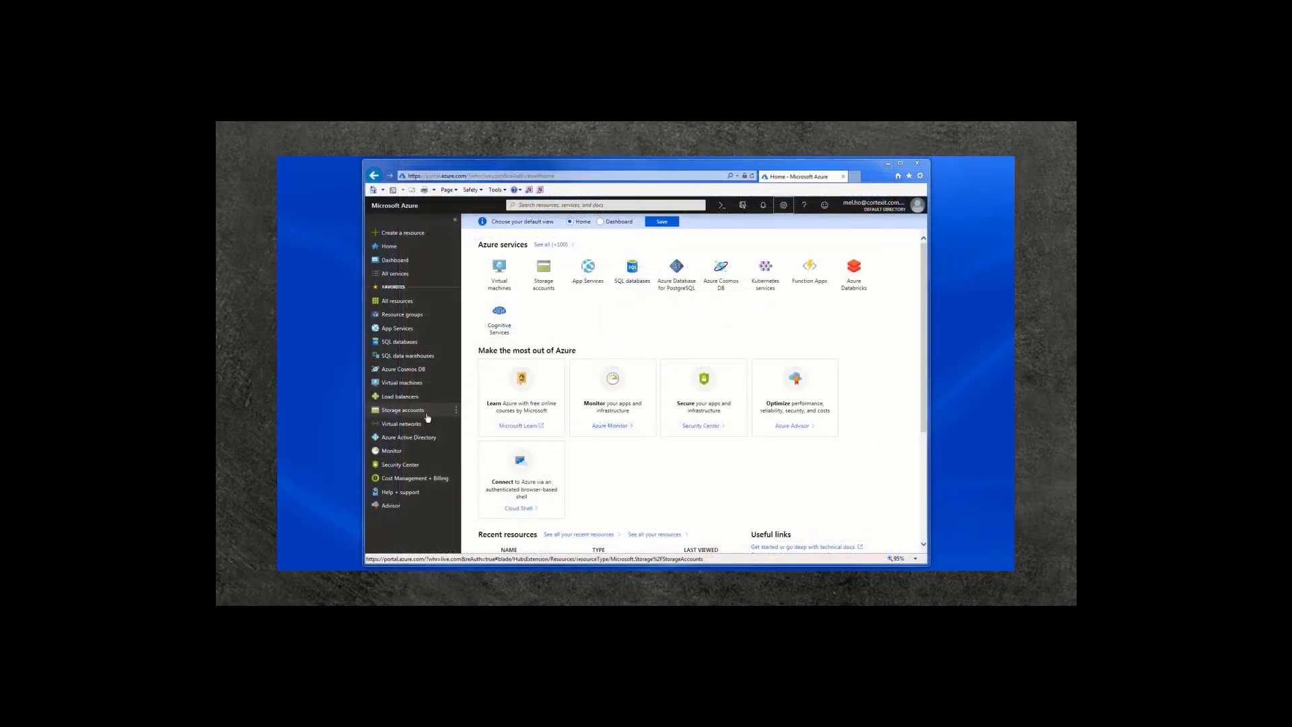
# Copy key1's connection string from the bacontainer storage account's Access keys
pyautogui.click(427, 417)
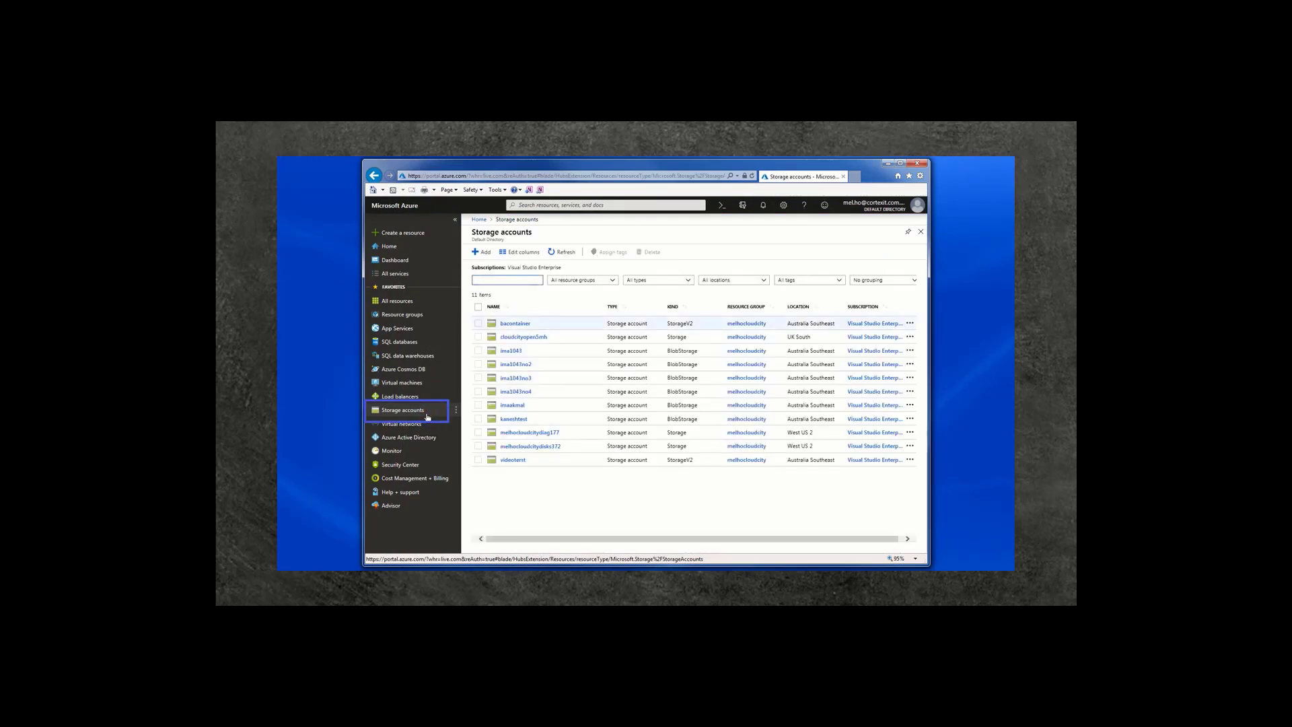
pyautogui.click(528, 324)
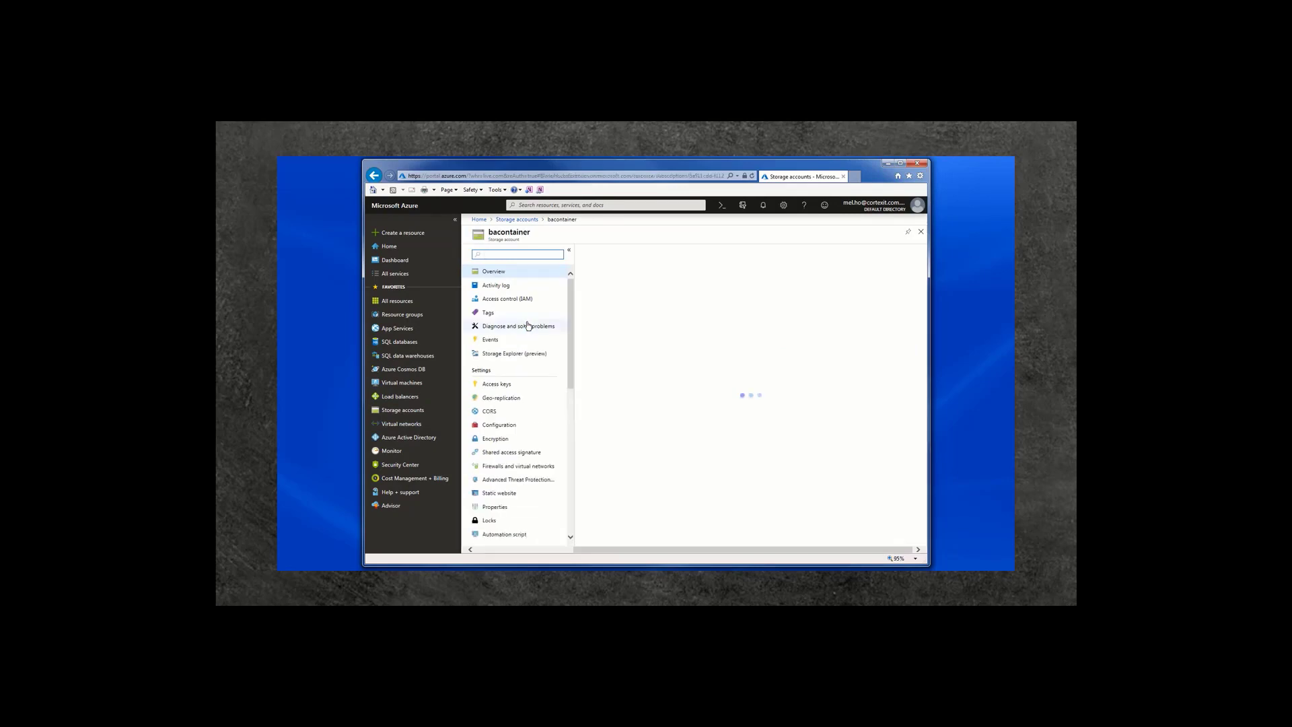
pyautogui.click(498, 383)
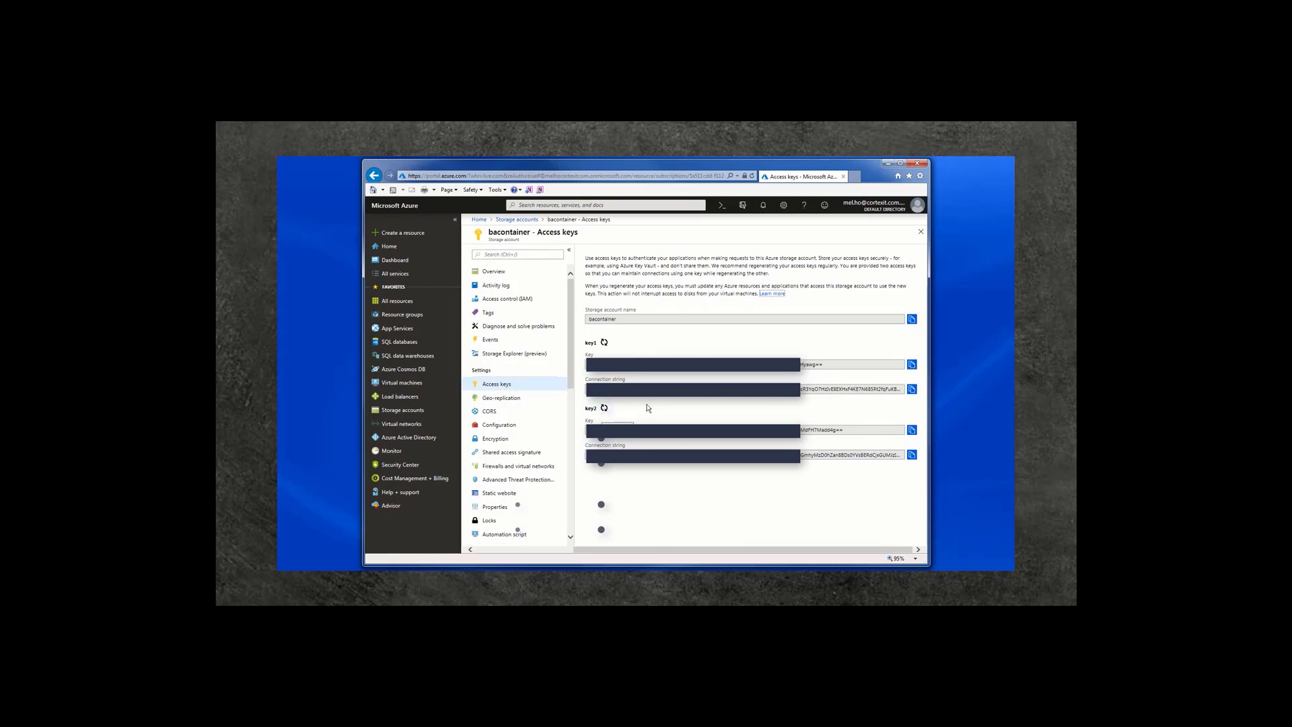
pyautogui.click(912, 389)
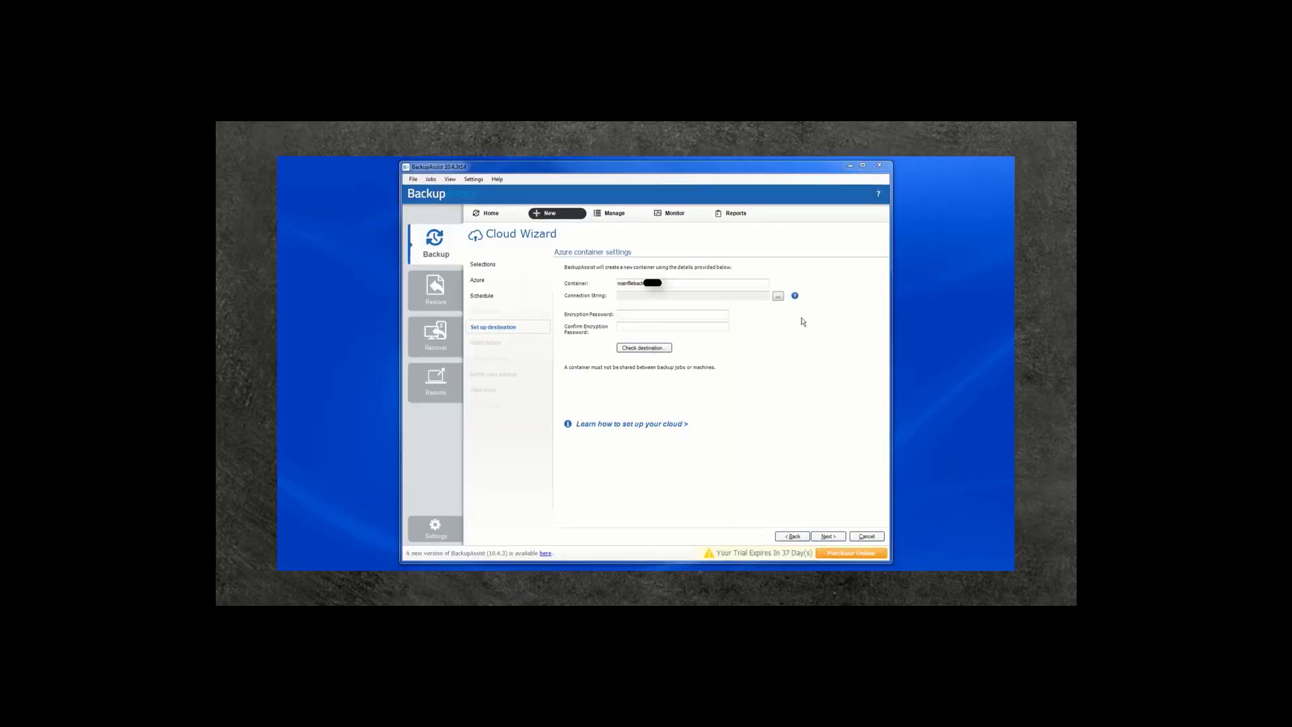
# Paste the copied Azure connection string into the Connection String field and accept it
pyautogui.click(778, 296)
pyautogui.click(681, 367)
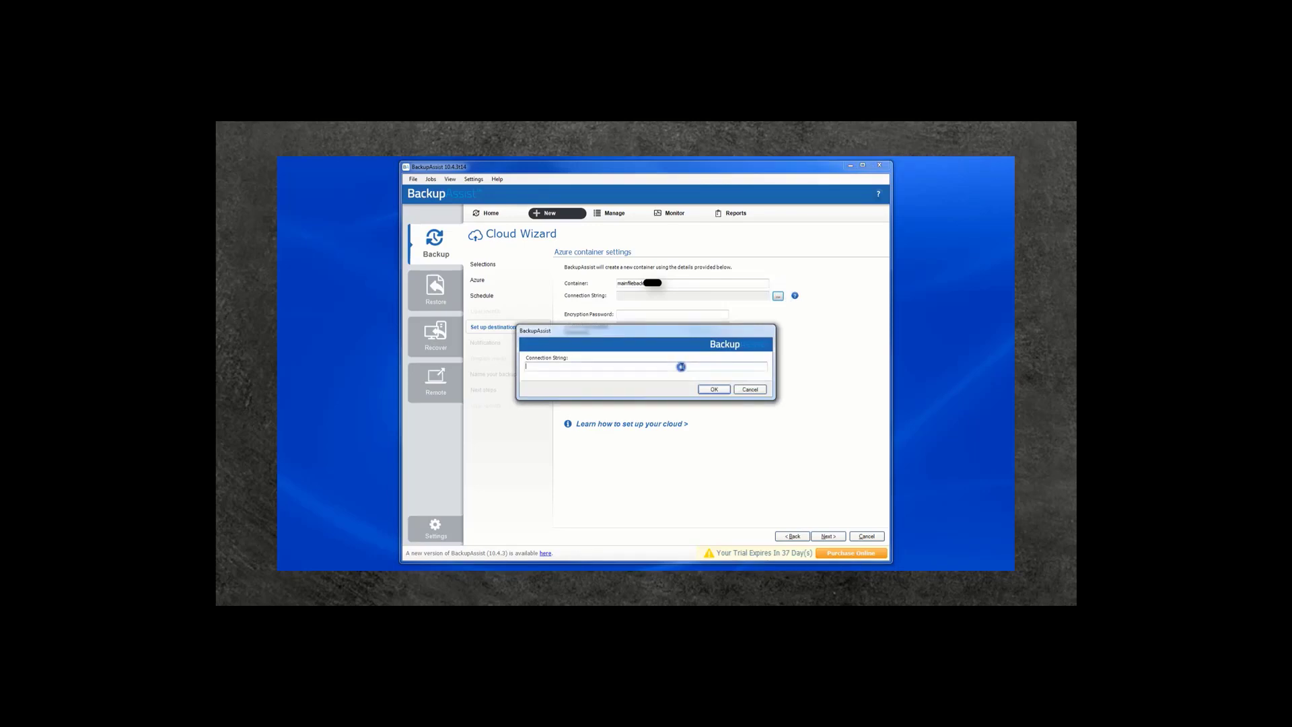
pyautogui.hotkey('ctrl', 'v')
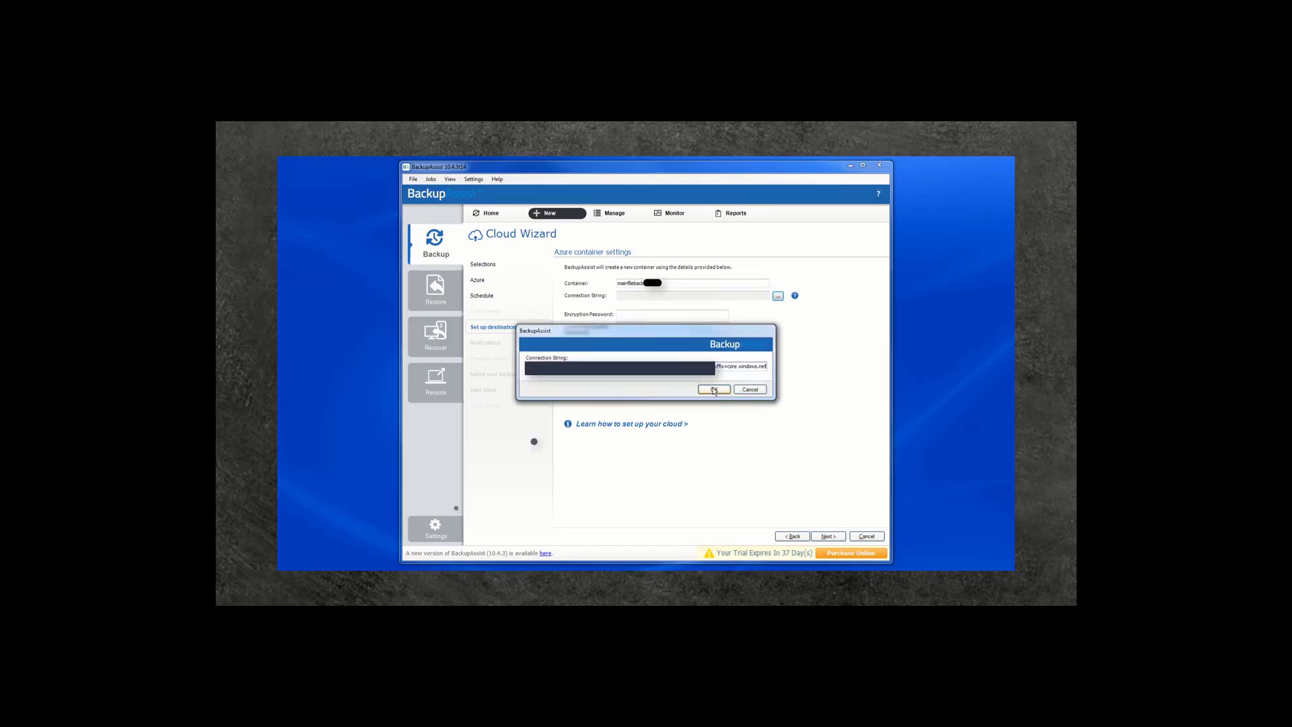
pyautogui.click(713, 390)
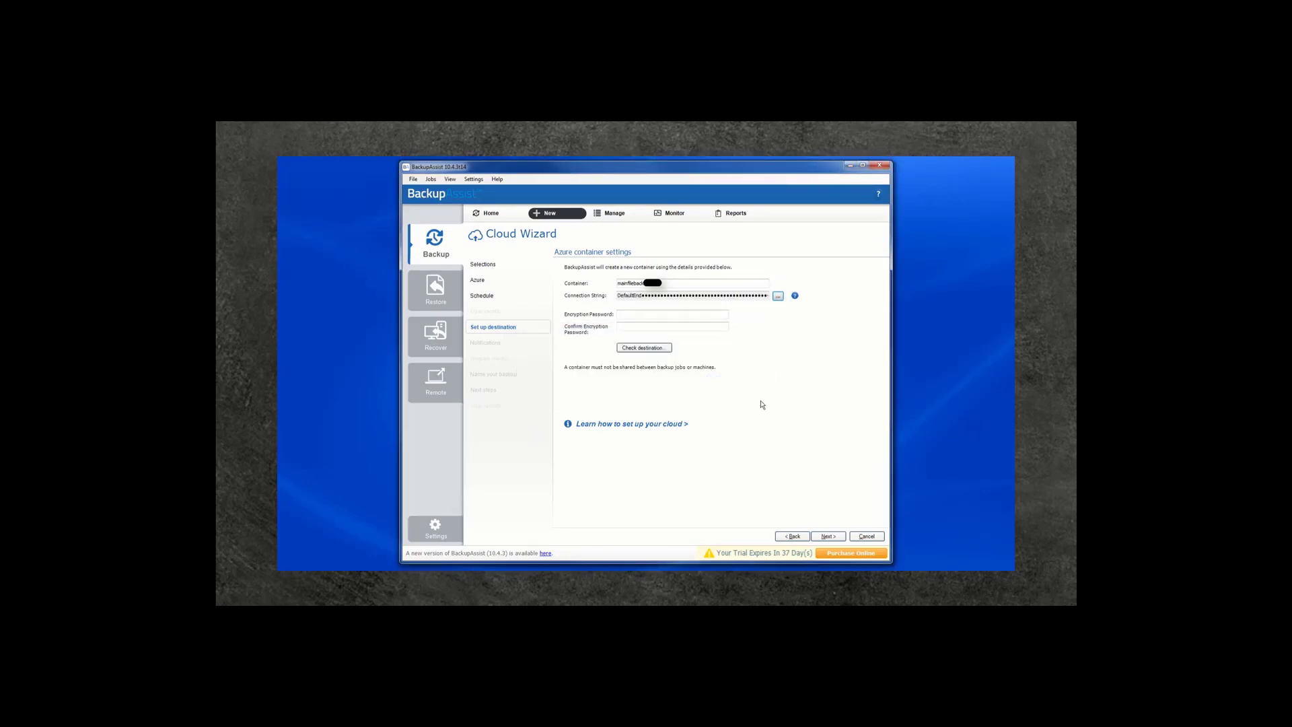
# Set and confirm the encryption password, then verify the Azure destination
pyautogui.click(630, 314)
pyautogui.write('***')
pyautogui.write('•')
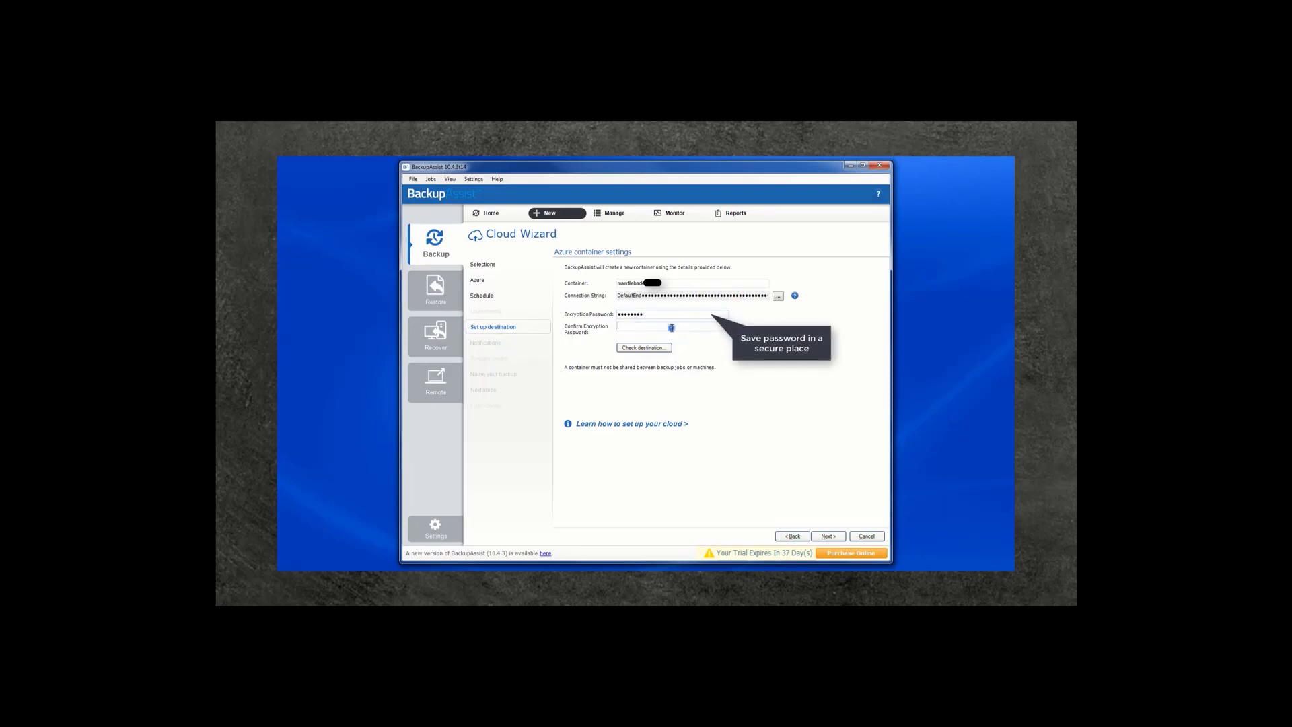
pyautogui.click(671, 327)
pyautogui.write('••••••••')
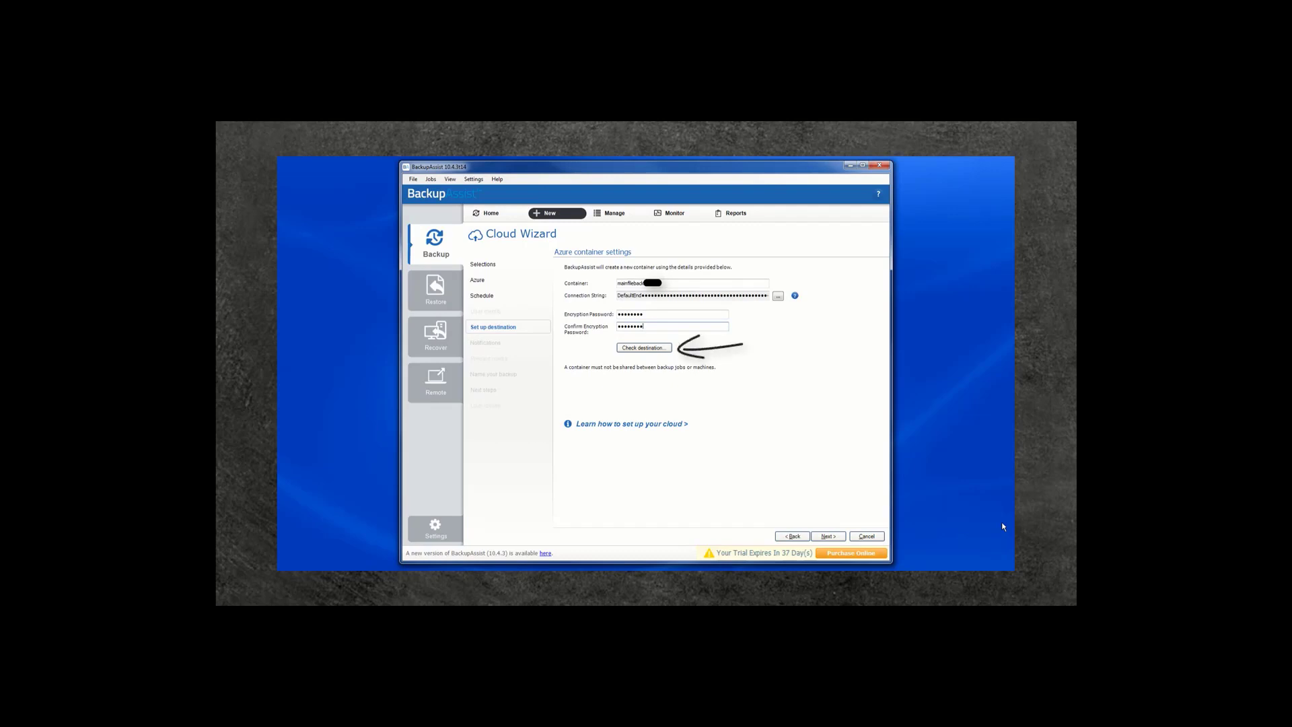
pyautogui.click(642, 348)
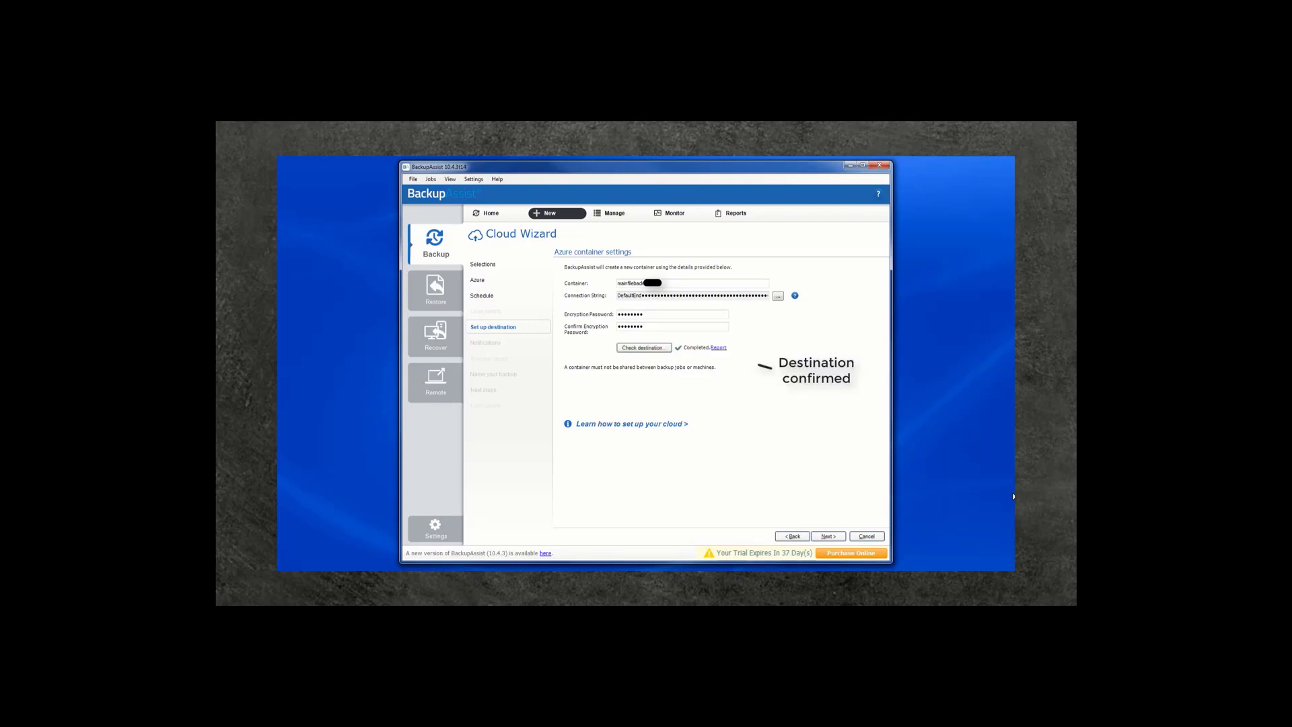
# Enable e-mail report notifications and enter the administrator's e-mail address
pyautogui.click(828, 536)
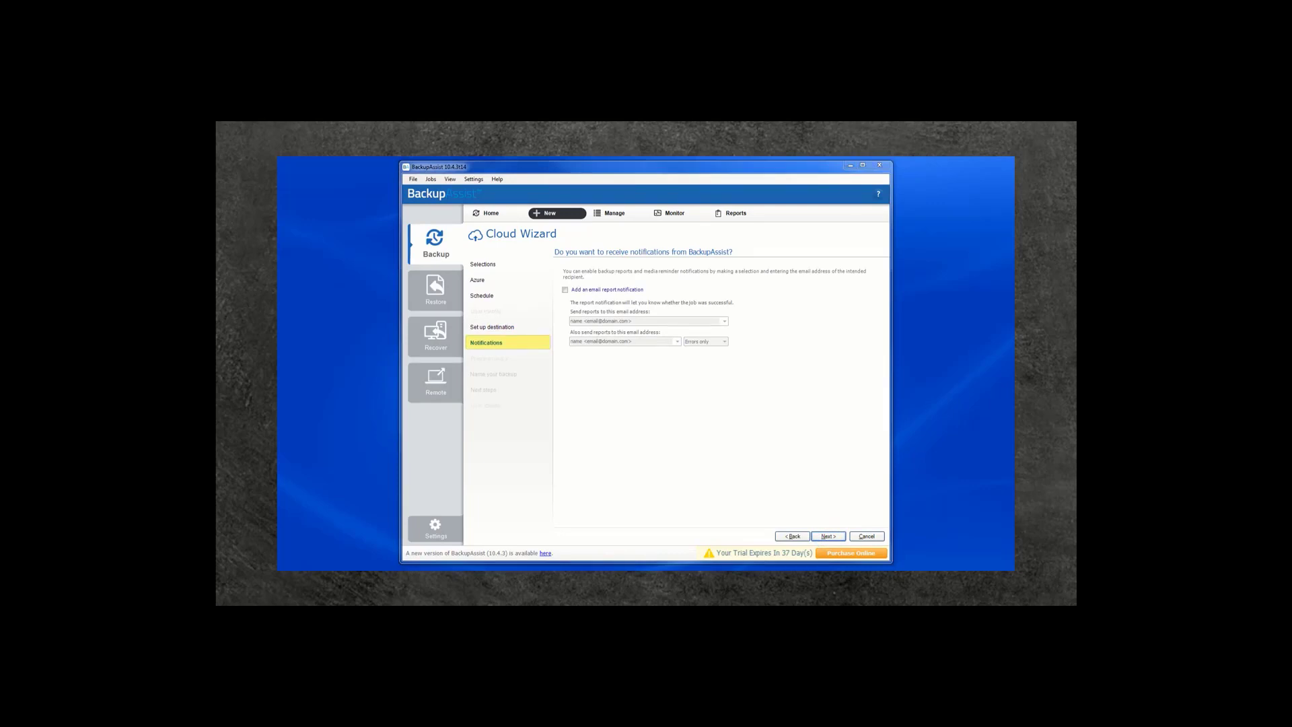
pyautogui.click(565, 290)
pyautogui.click(589, 320)
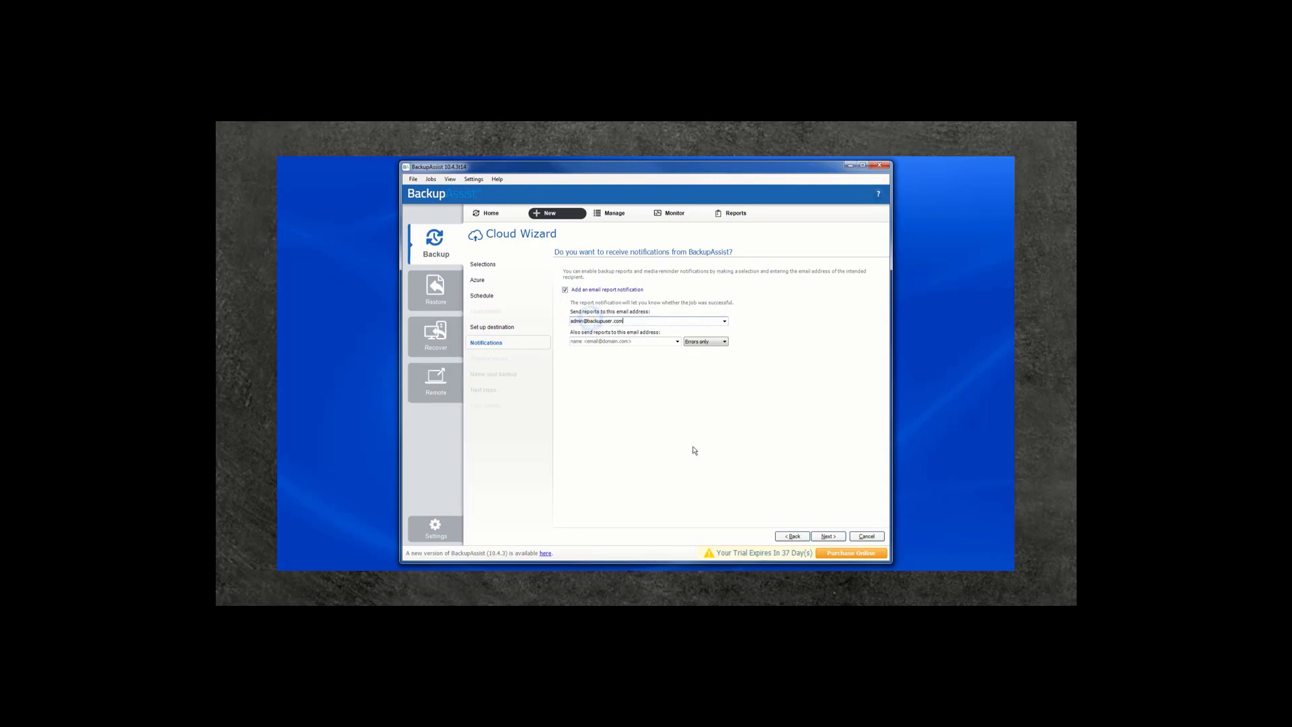
# Replace the default job name with mainfileserver
pyautogui.click(823, 536)
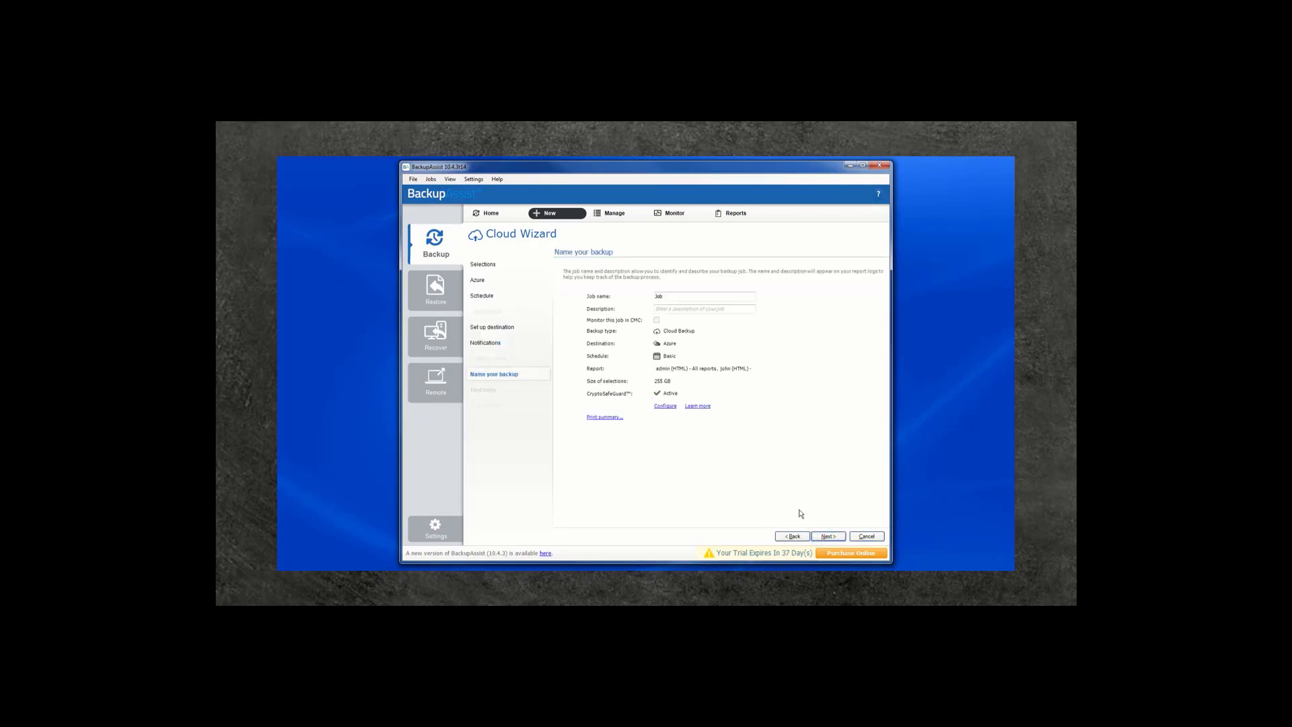
pyautogui.moveTo(668, 296); pyautogui.dragTo(592, 300)
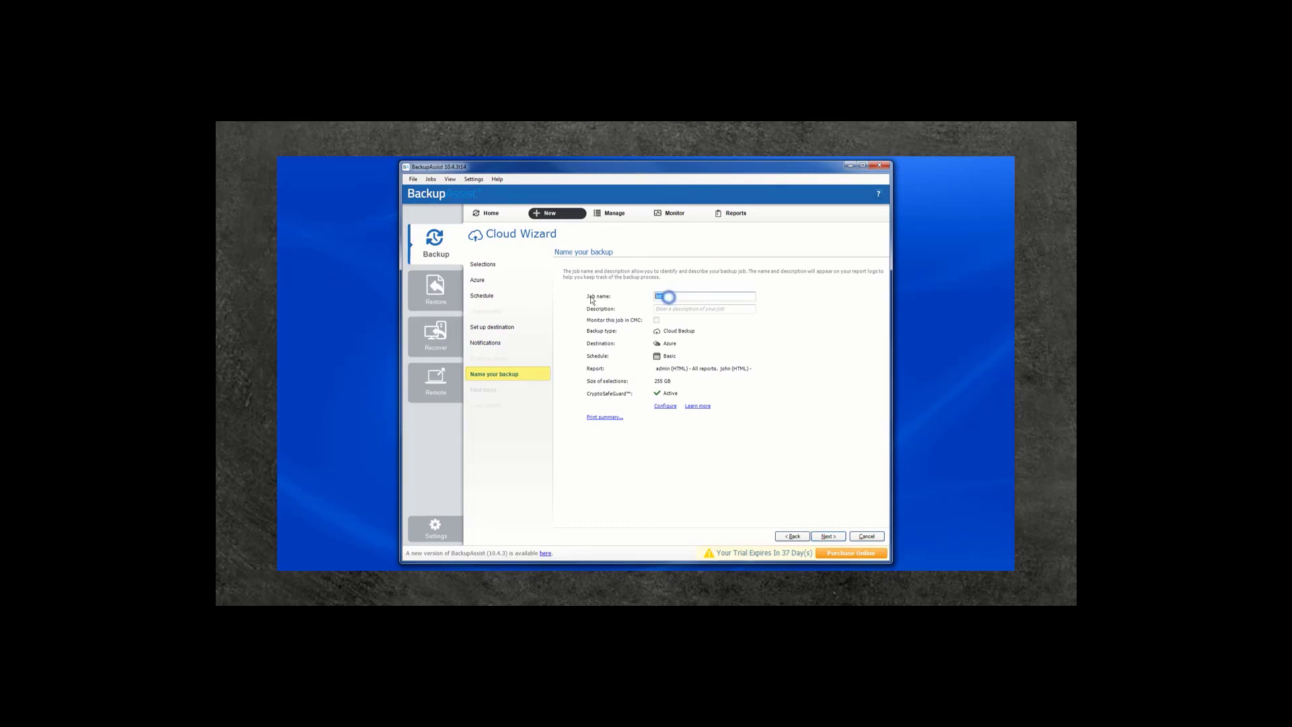
pyautogui.write('mainfileserver')
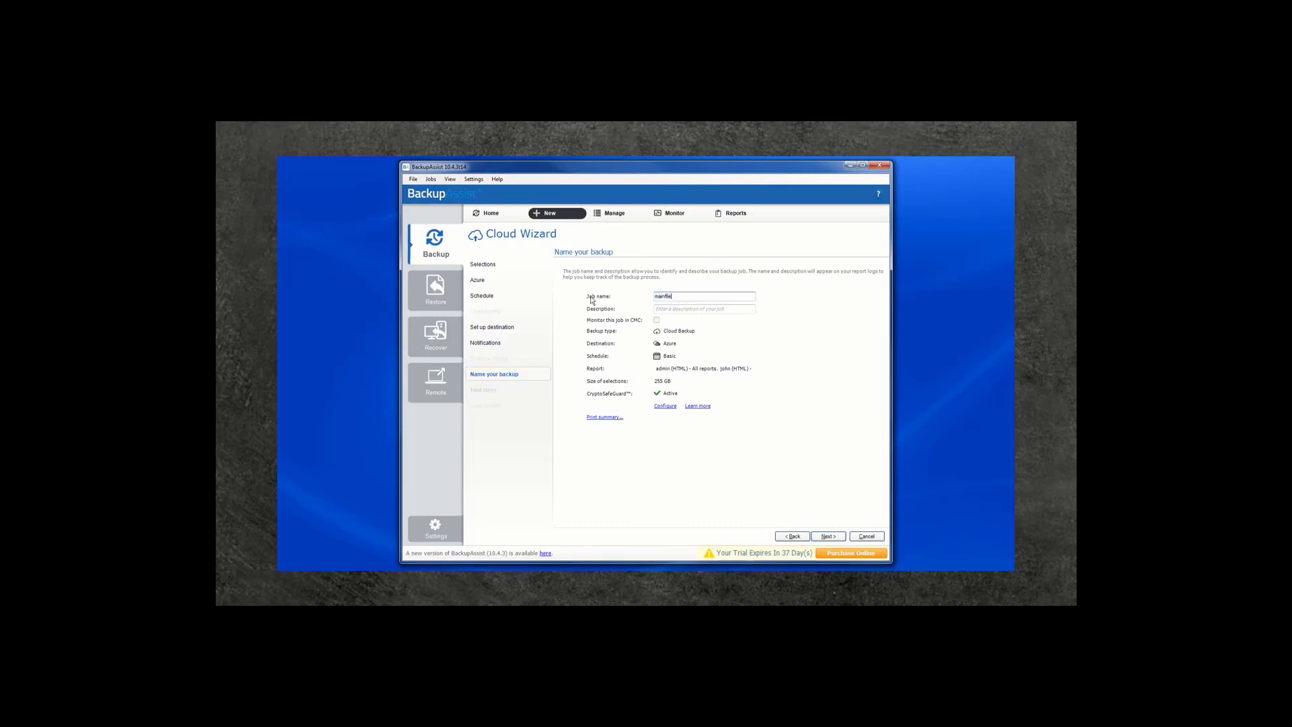
# Finish the wizard so the mainfileserver Azure job appears in Manage backup jobs
pyautogui.click(828, 537)
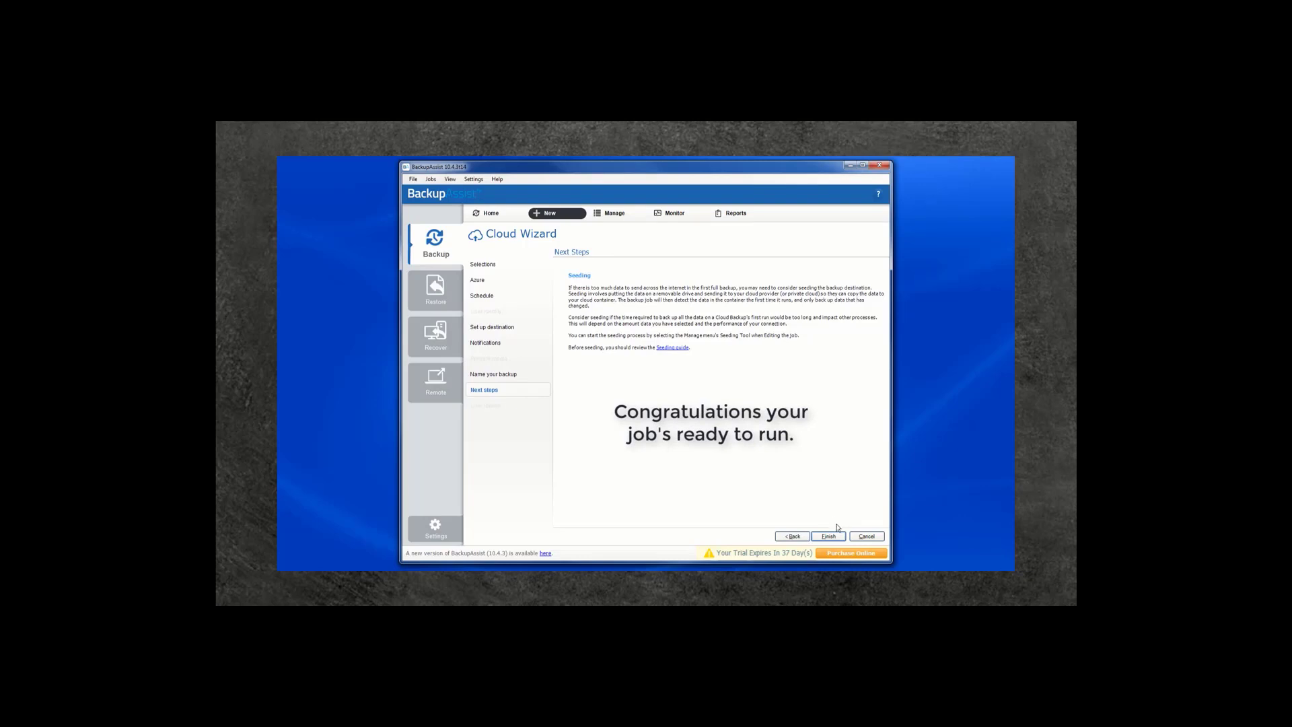
pyautogui.click(829, 536)
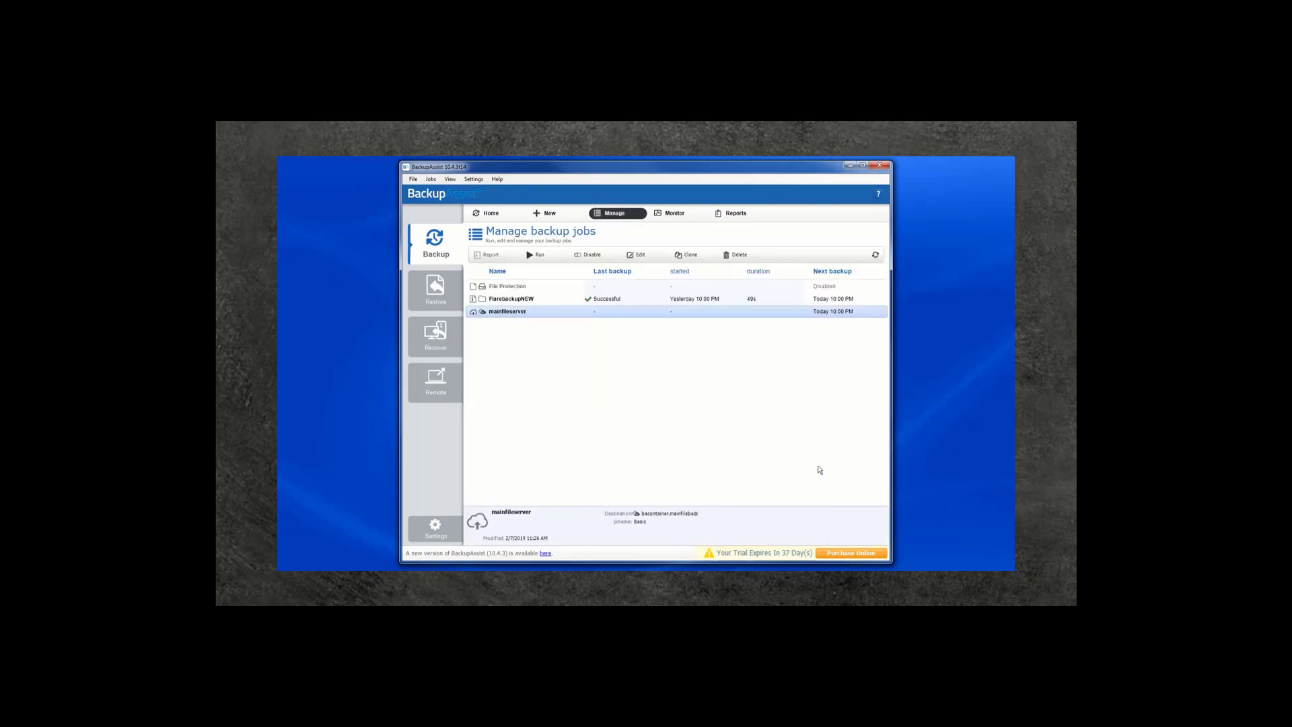